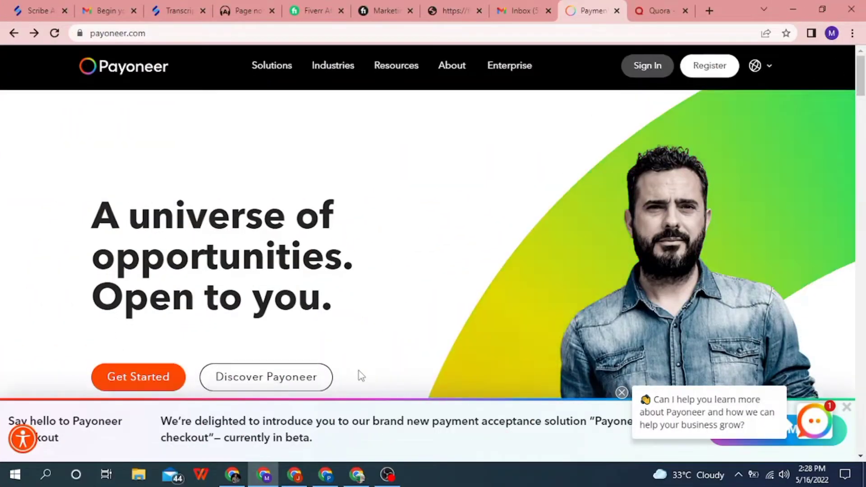
scroll(361, 376, down, 5)
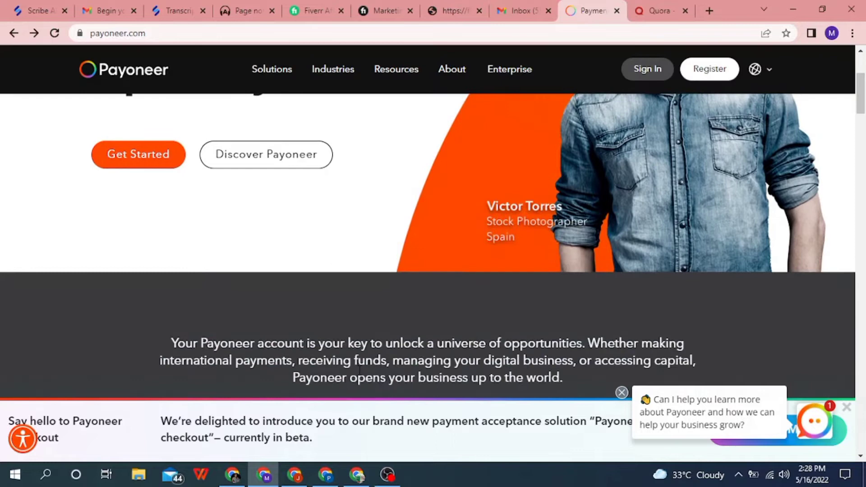
scroll(360, 369, down, 3)
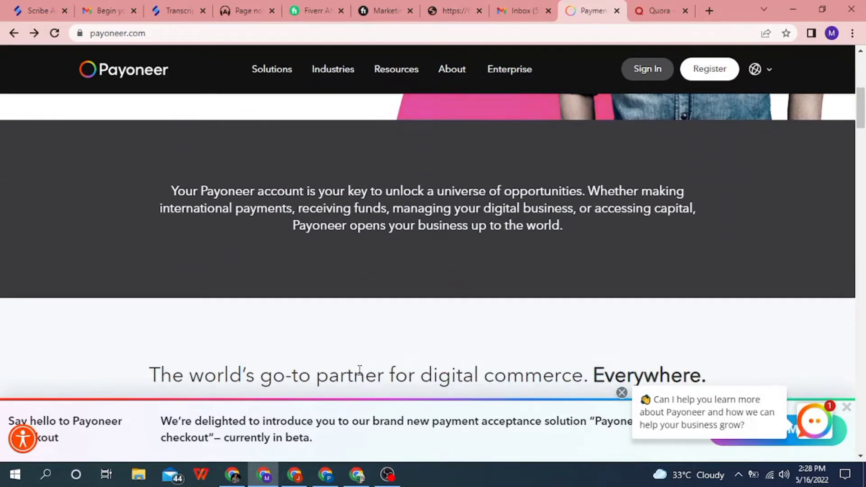
scroll(360, 372, down, 1)
scroll(360, 376, up, 2)
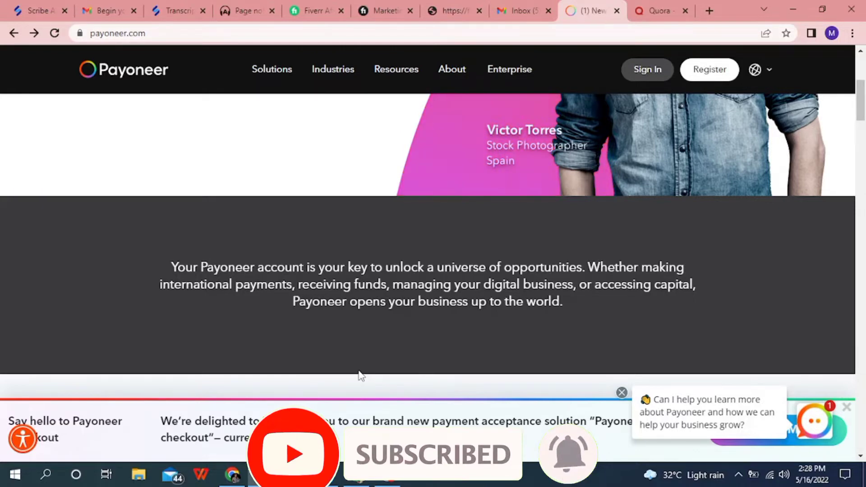
scroll(361, 375, down, 2)
scroll(359, 371, down, 5)
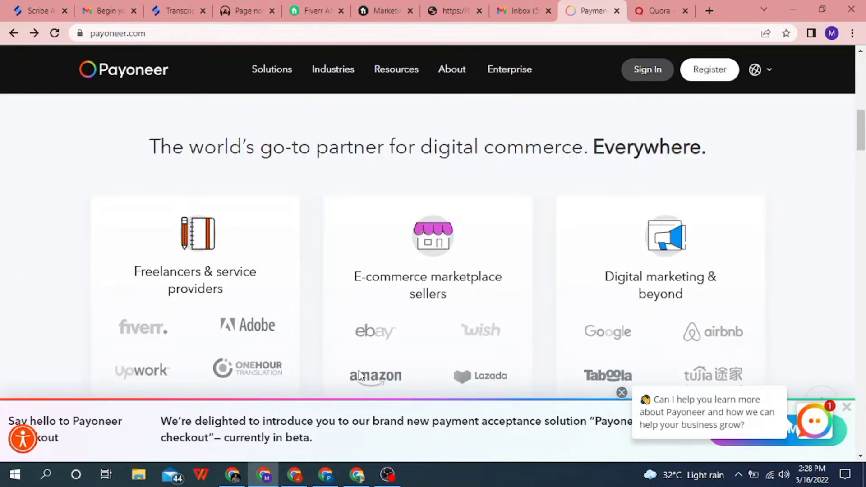
scroll(360, 375, down, 3)
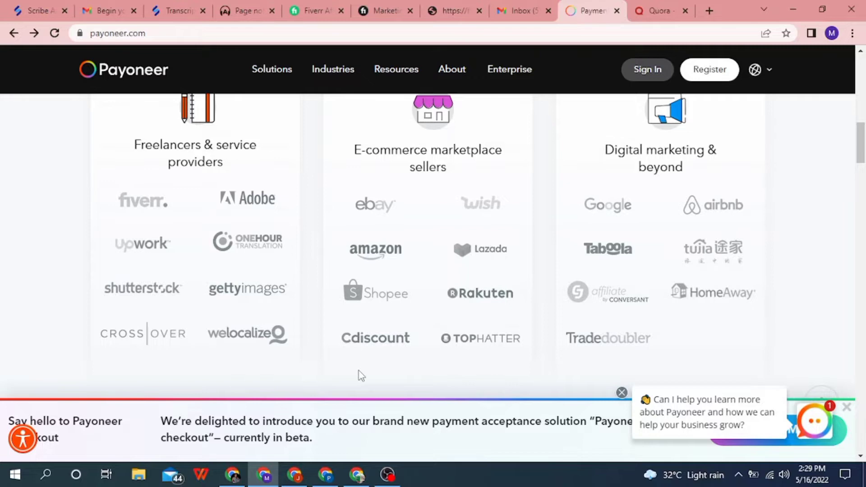
scroll(361, 376, down, 3)
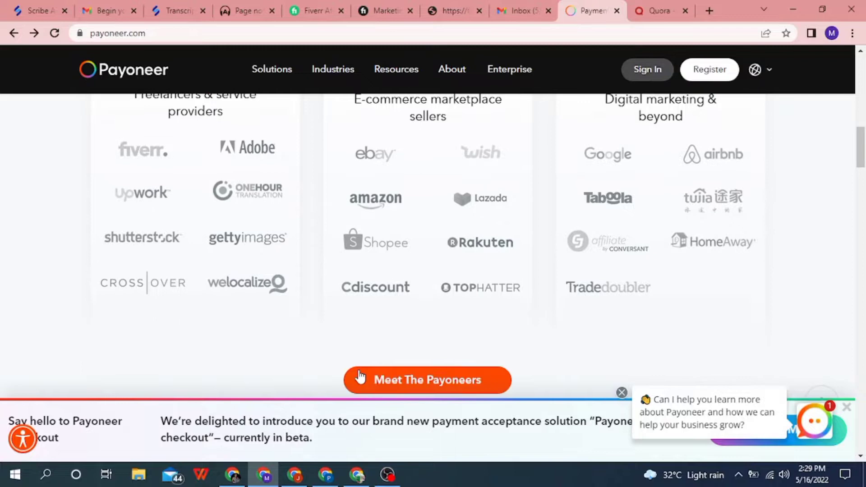
scroll(361, 376, down, 5)
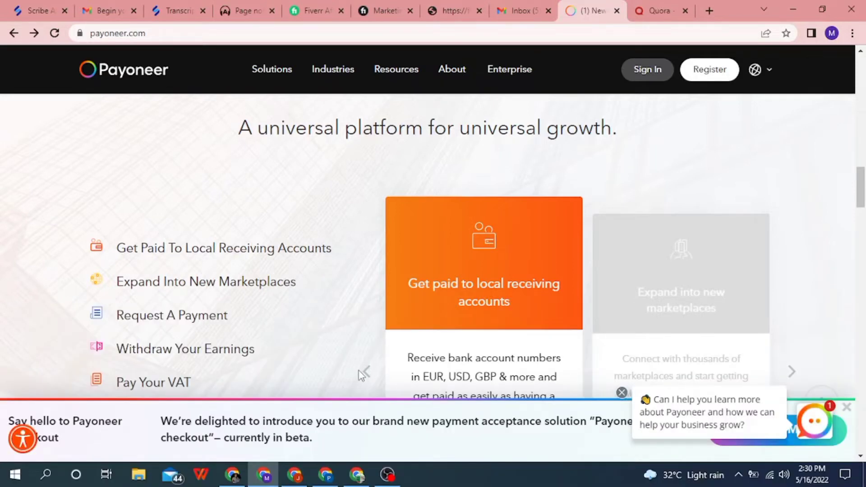
scroll(361, 375, up, 4)
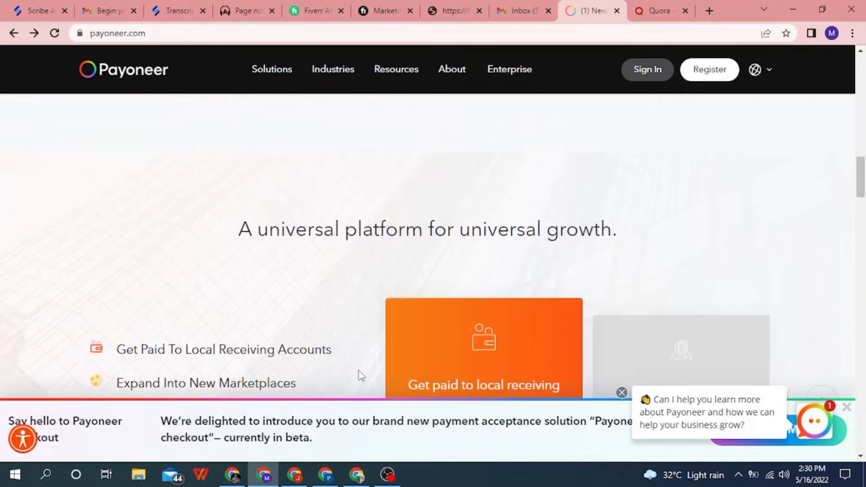
scroll(361, 375, up, 4)
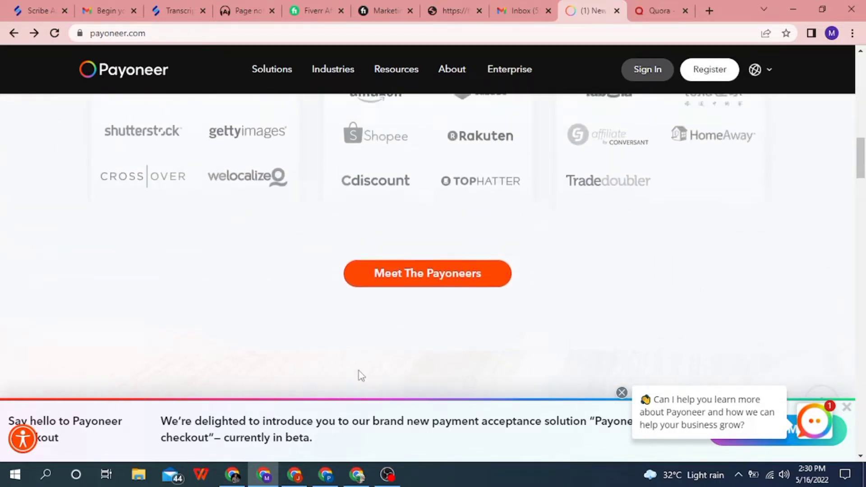
scroll(361, 376, up, 4)
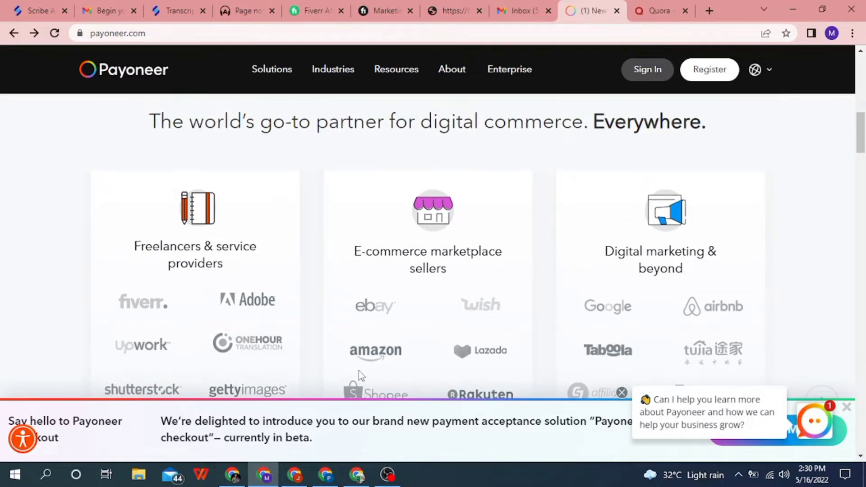
scroll(361, 376, down, 2)
scroll(360, 375, up, 1)
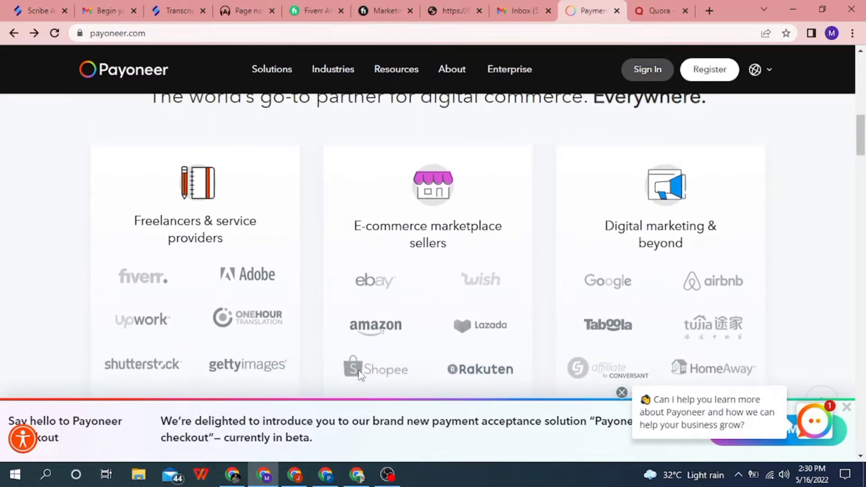
scroll(360, 375, up, 2)
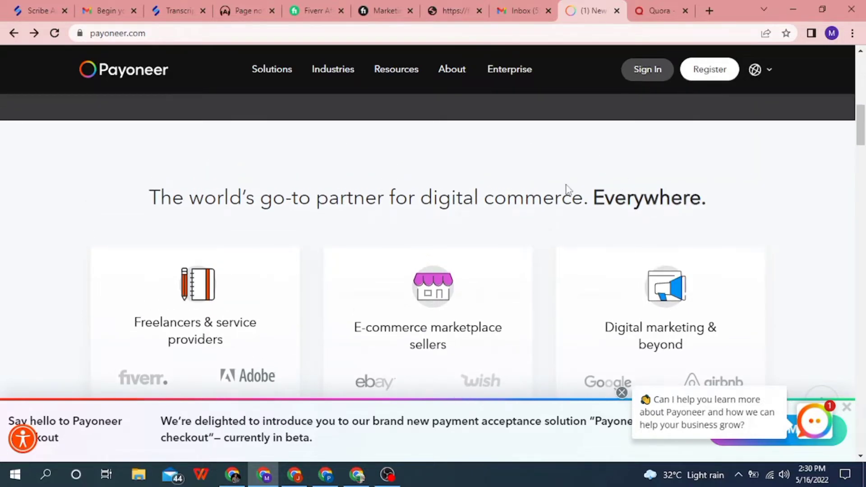
- Start registration and pick the Freelancer or SMB account type in the account finder
click(704, 74)
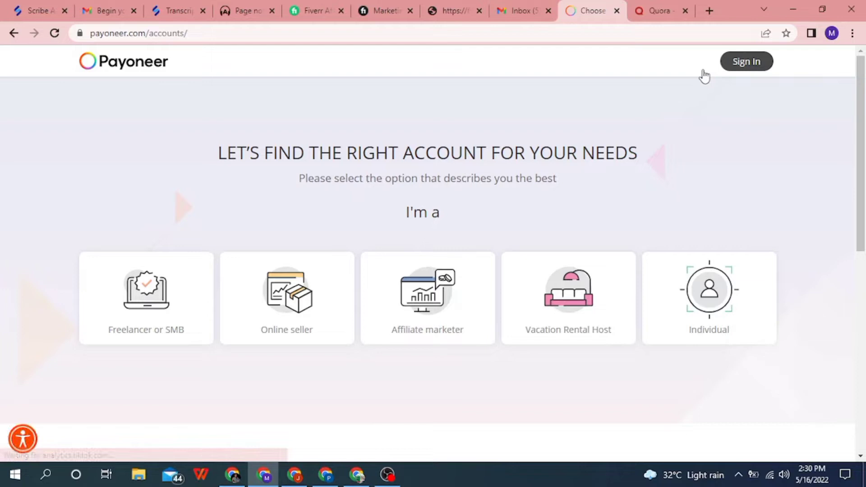
scroll(704, 76, down, 1)
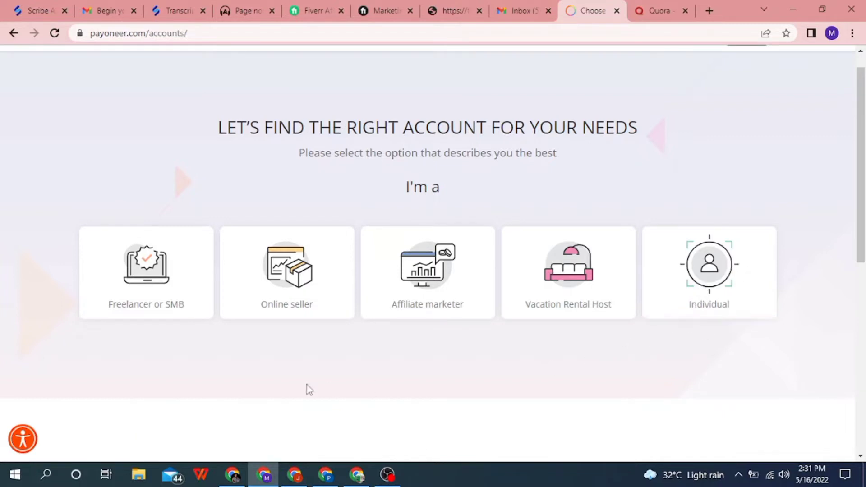
click(181, 316)
scroll(465, 263, down, 6)
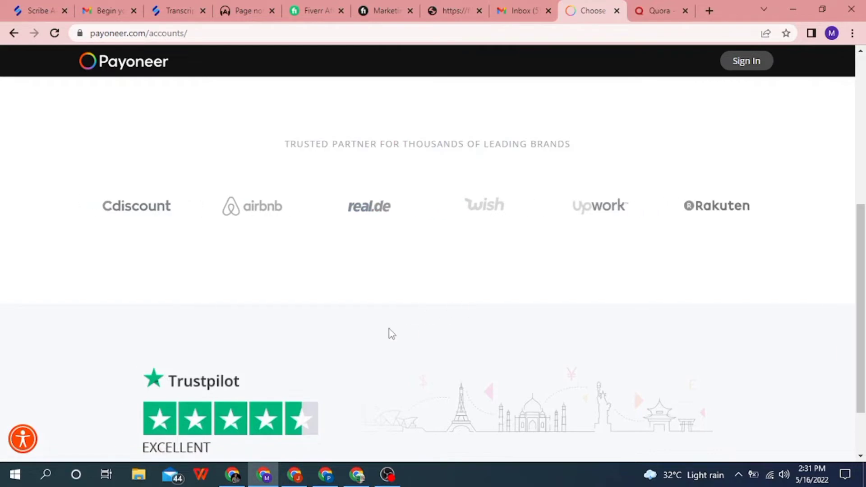
scroll(316, 406, up, 6)
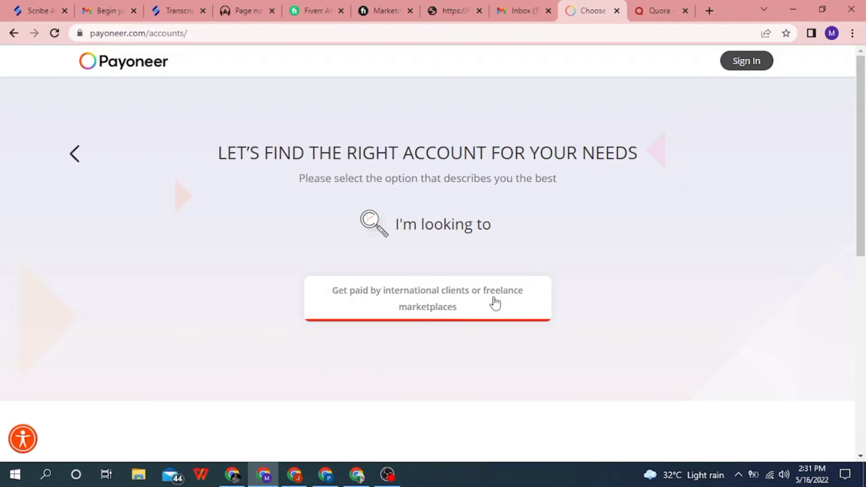
click(478, 305)
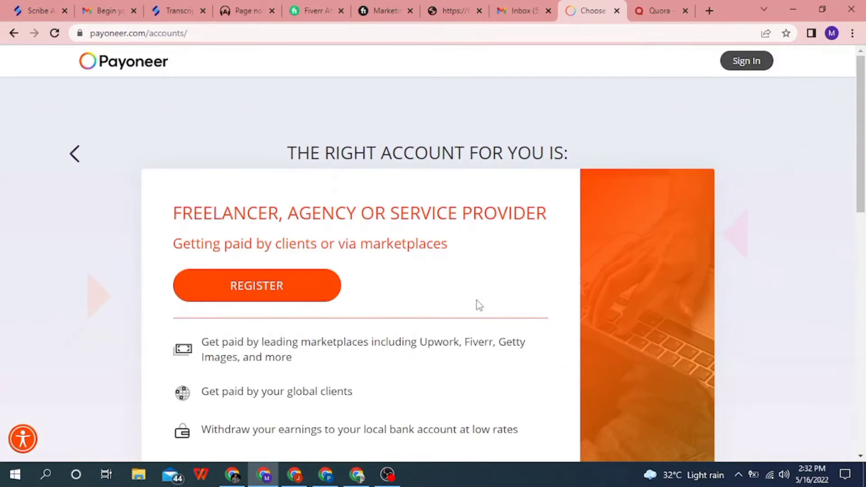
scroll(750, 200, down, 1)
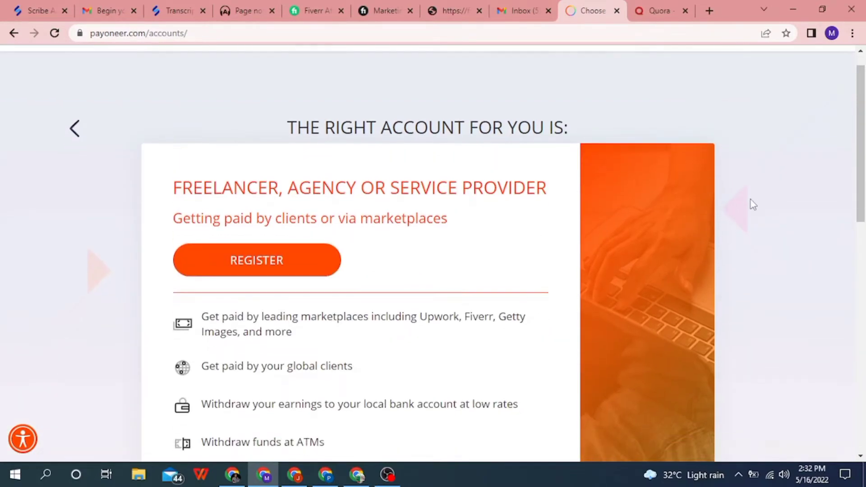
scroll(751, 199, down, 1)
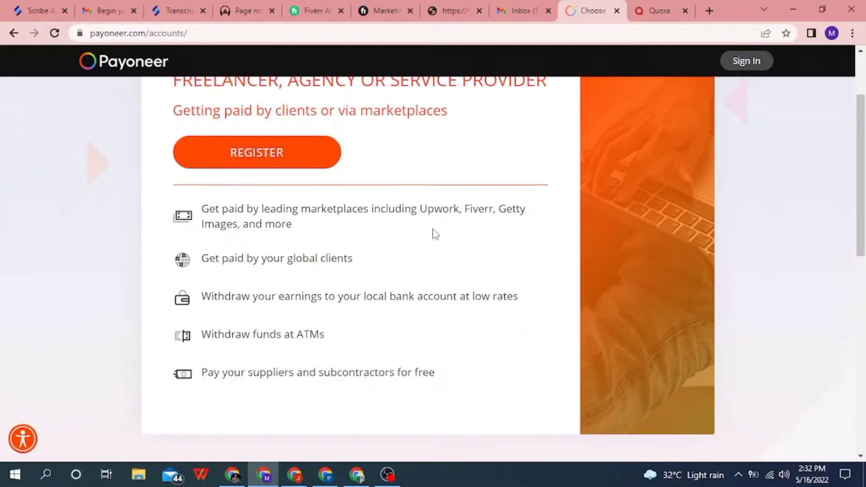
scroll(512, 248, down, 1)
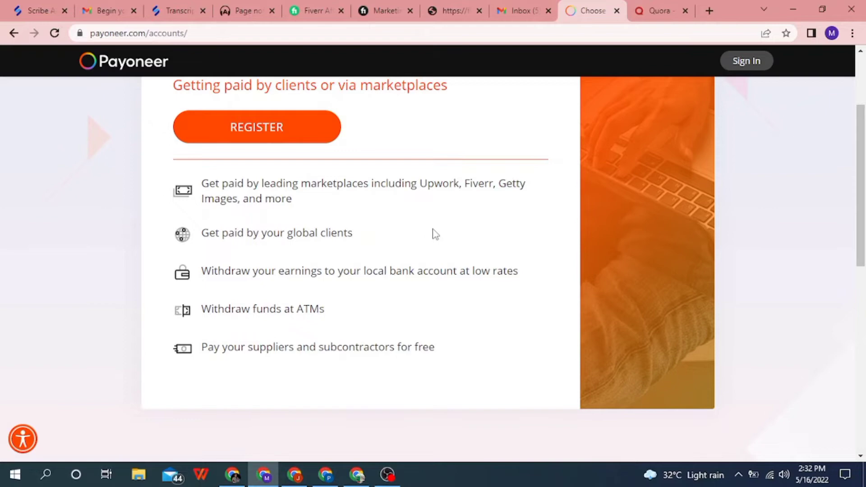
scroll(434, 234, down, 1)
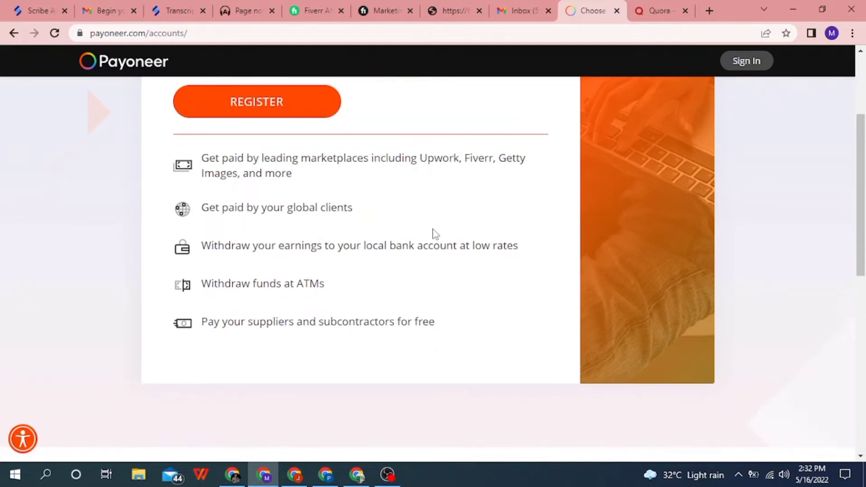
scroll(434, 234, down, 1)
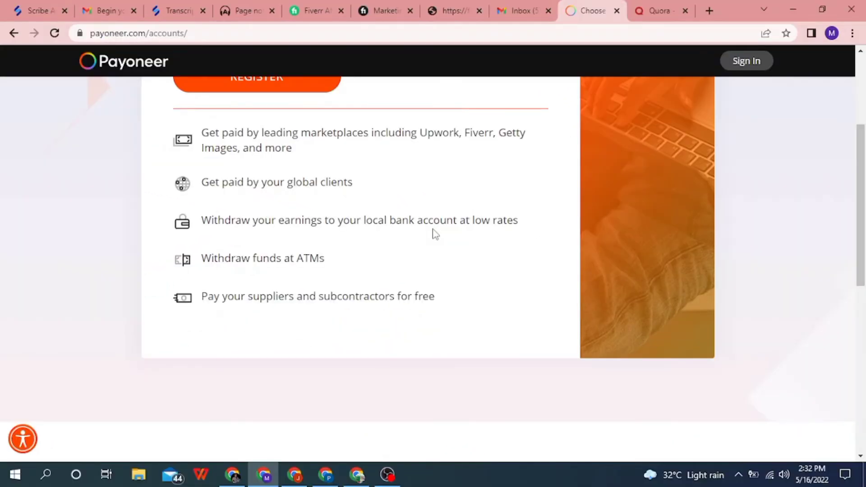
scroll(434, 234, down, 1)
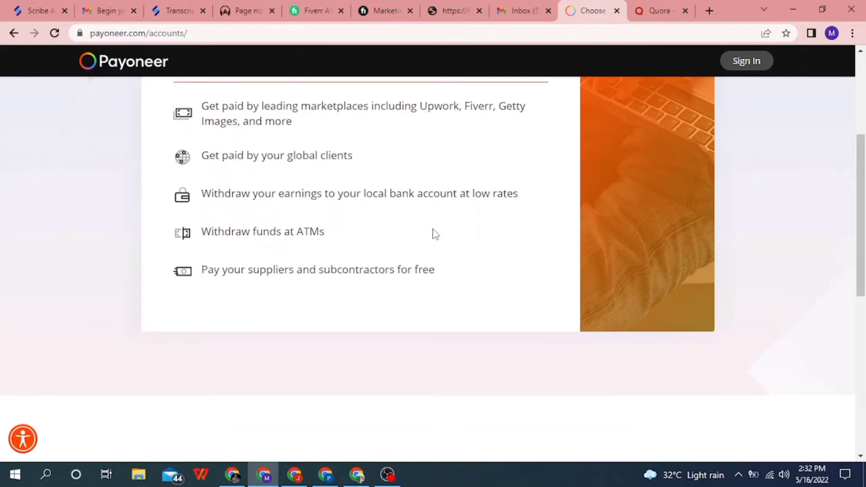
scroll(434, 234, up, 5)
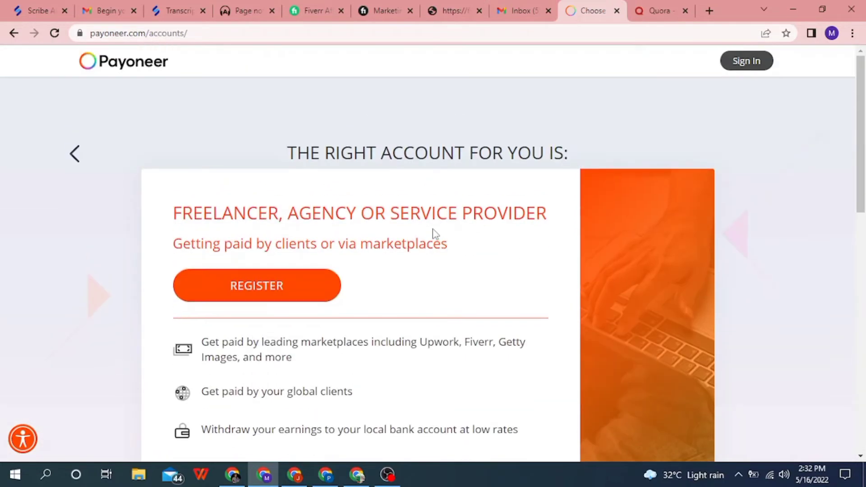
- Open the freelancer Sign Up form, enter first and last name, and submit Getting Started
click(262, 295)
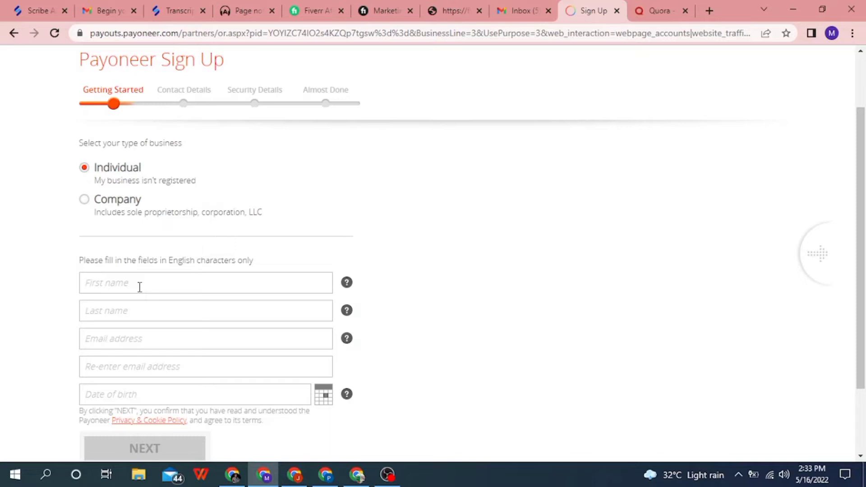
scroll(140, 287, down, 1)
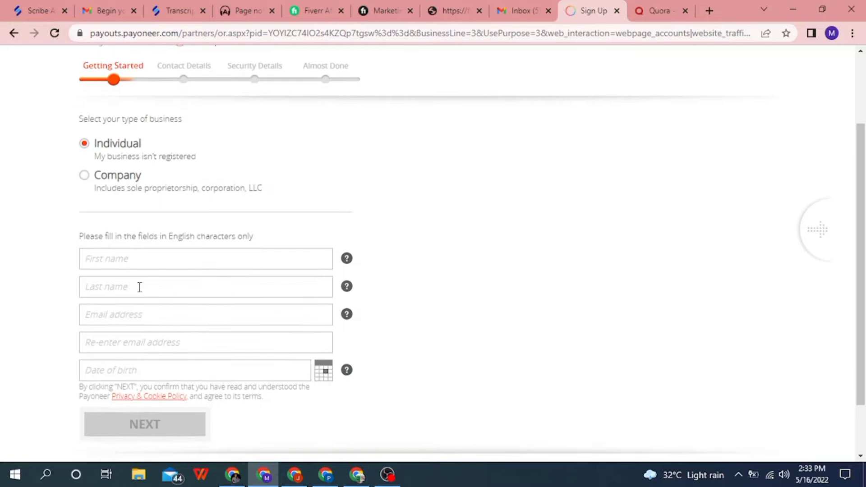
click(131, 257)
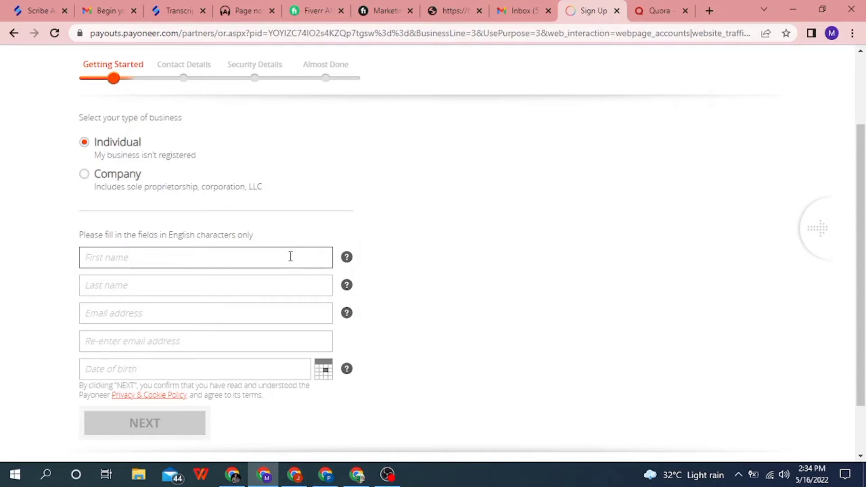
text(Ok)
key(BackSpace)
key(BackSpace)
click(133, 264)
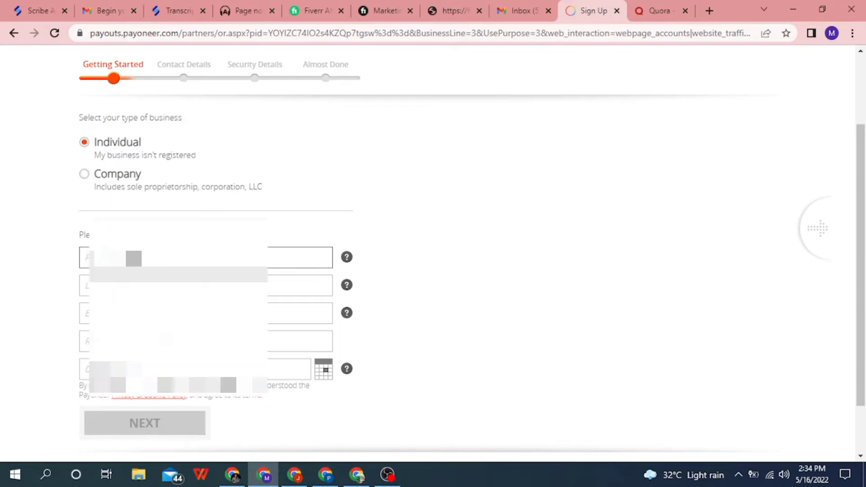
text(C)
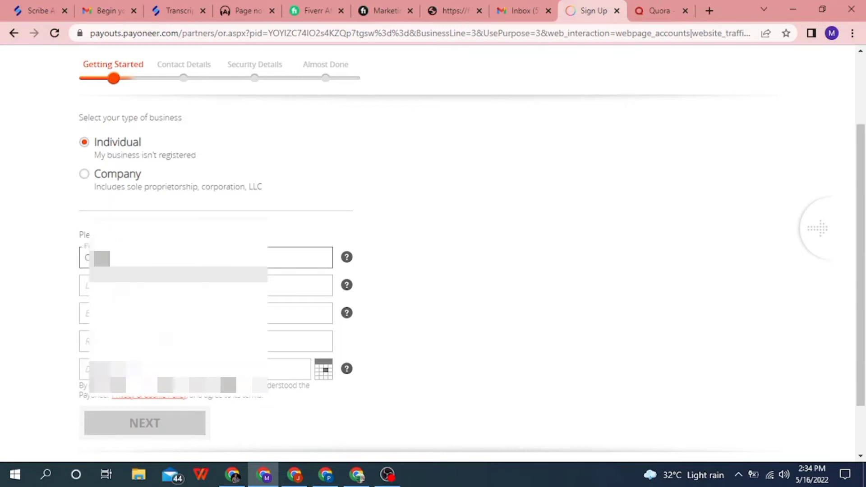
click(132, 285)
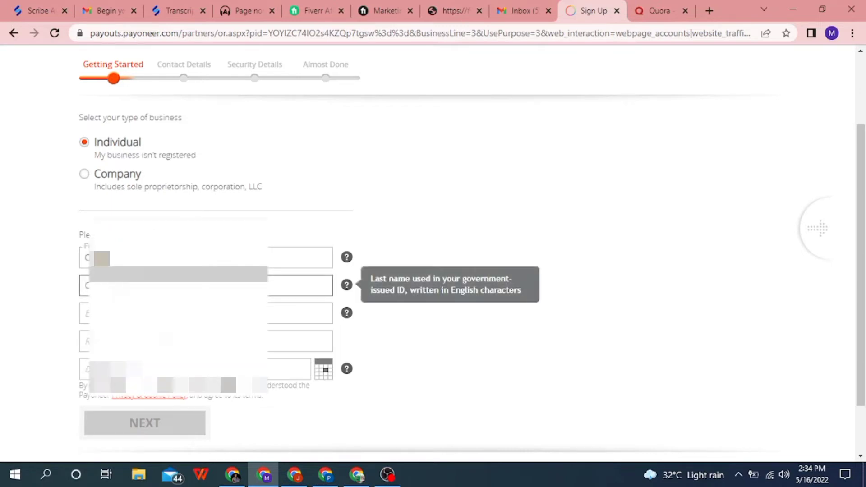
text(C)
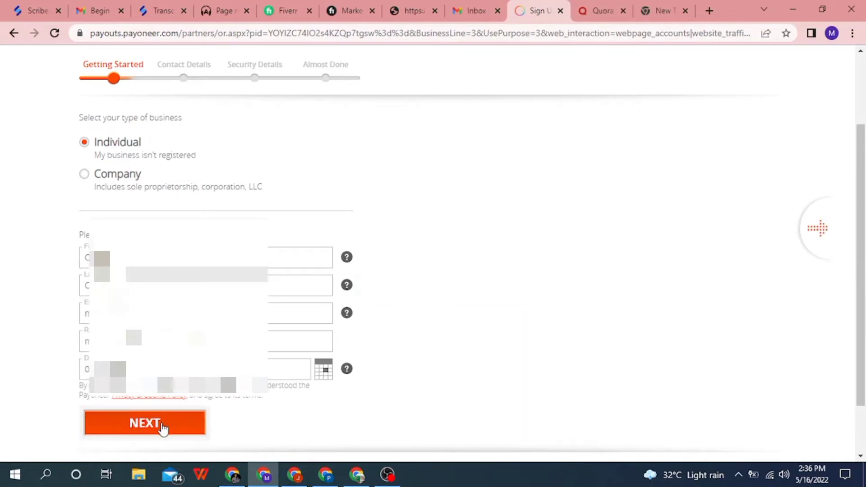
click(164, 428)
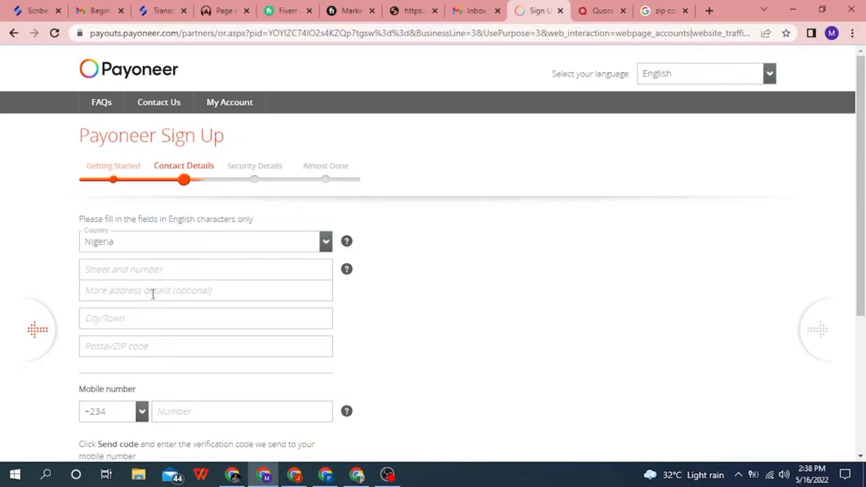
- Enter the street address, request the SMS code, paste it as the verification code, and continue
click(155, 271)
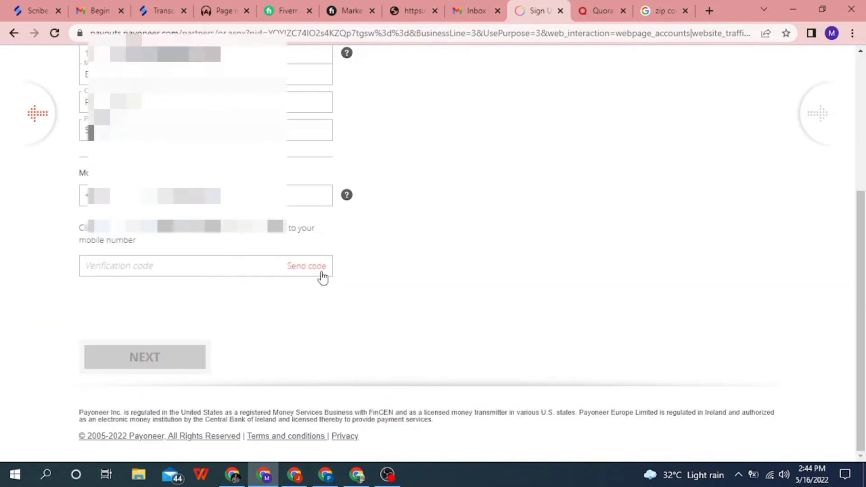
click(306, 267)
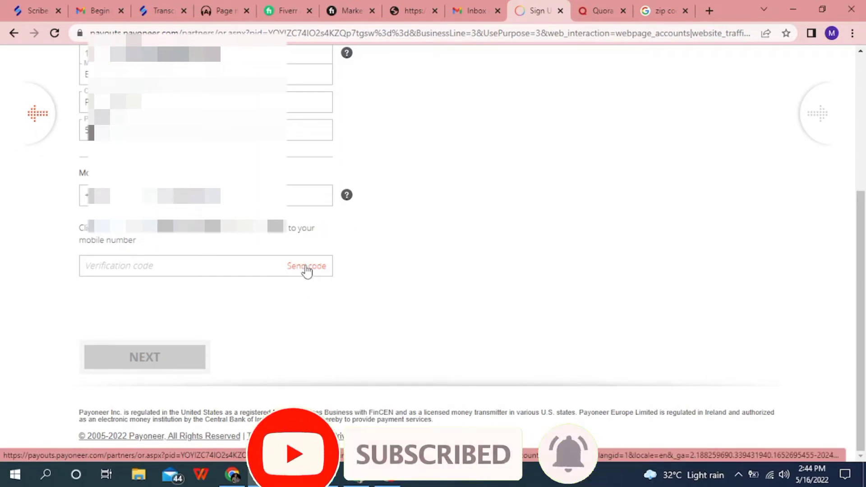
click(307, 269)
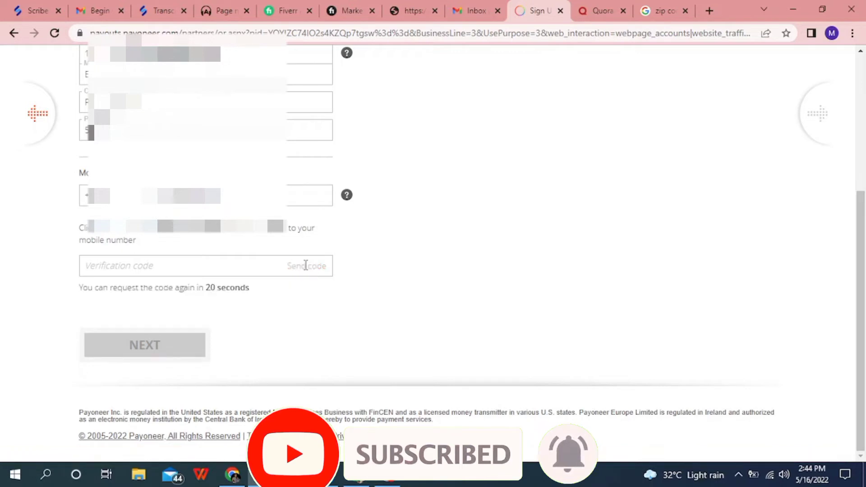
click(252, 266)
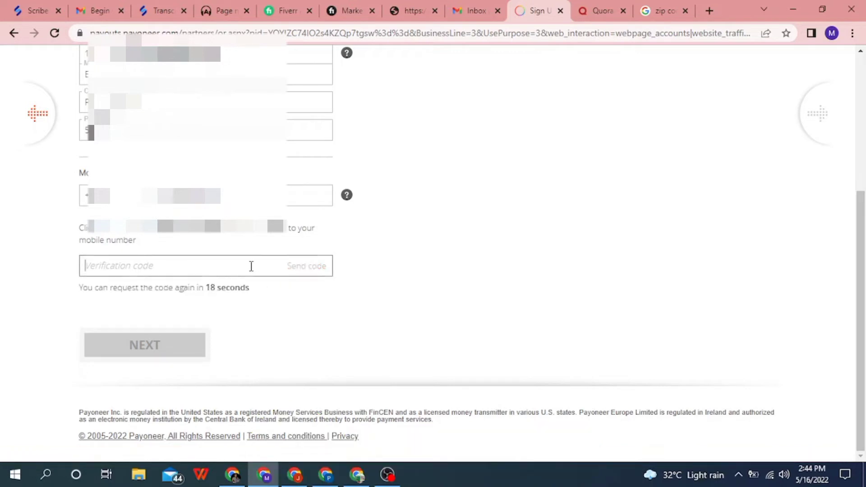
key(ctrl+v)
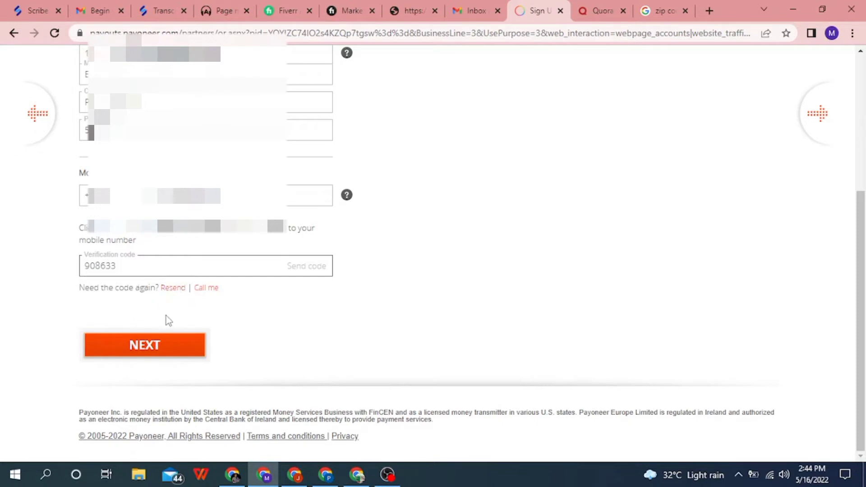
click(161, 348)
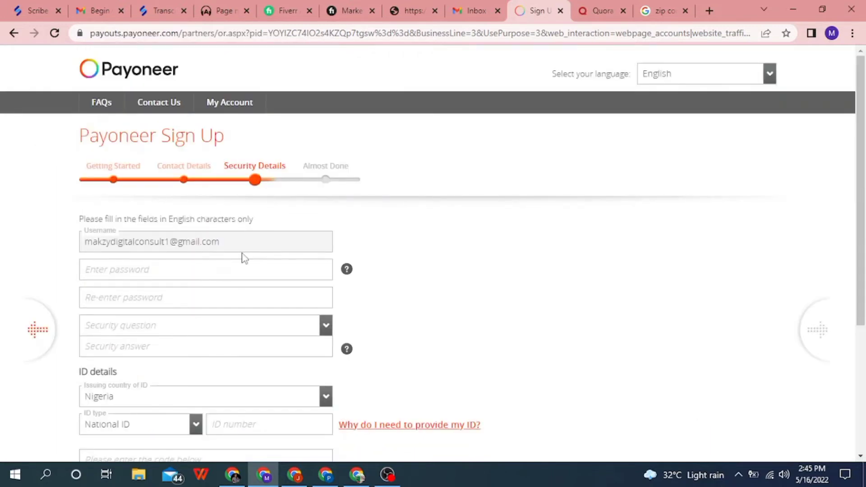
- Enter the account password and confirm it in the re-enter field
click(159, 270)
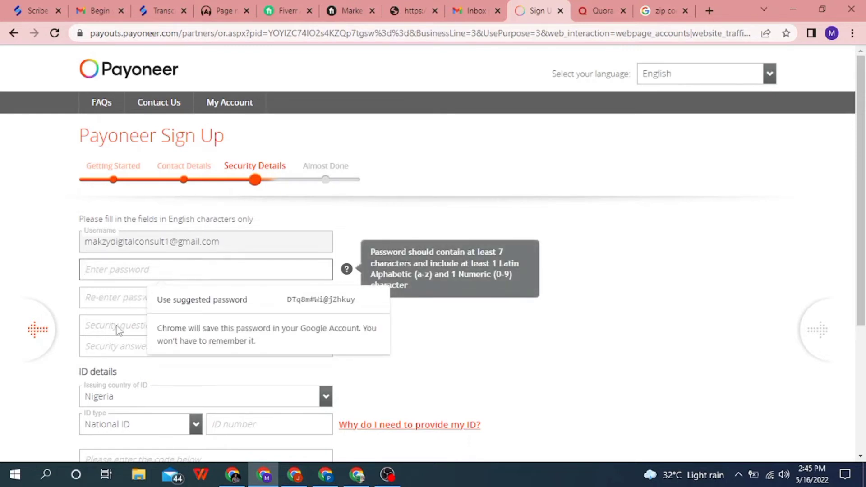
click(75, 331)
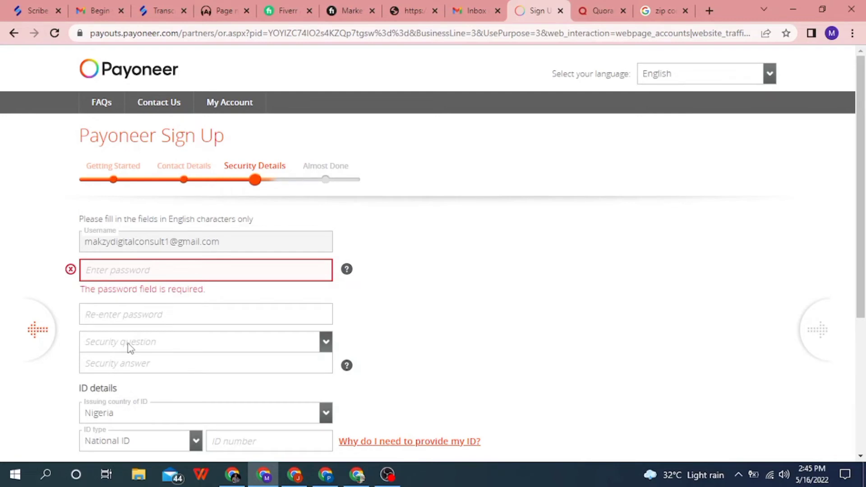
scroll(130, 348, down, 1)
click(129, 219)
text(•••••)
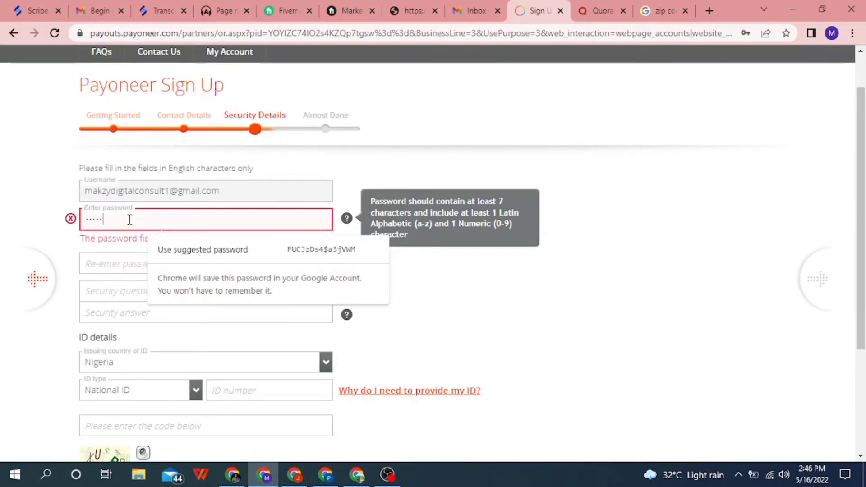
text(••)
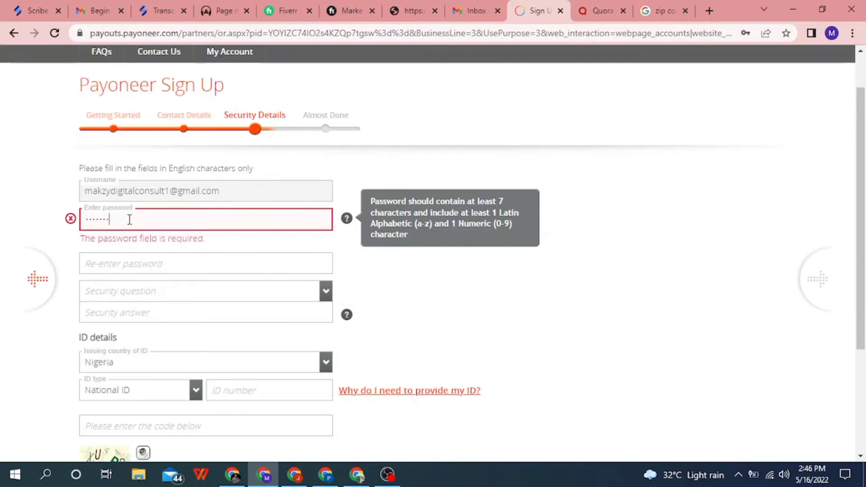
text(•••••••)
click(130, 263)
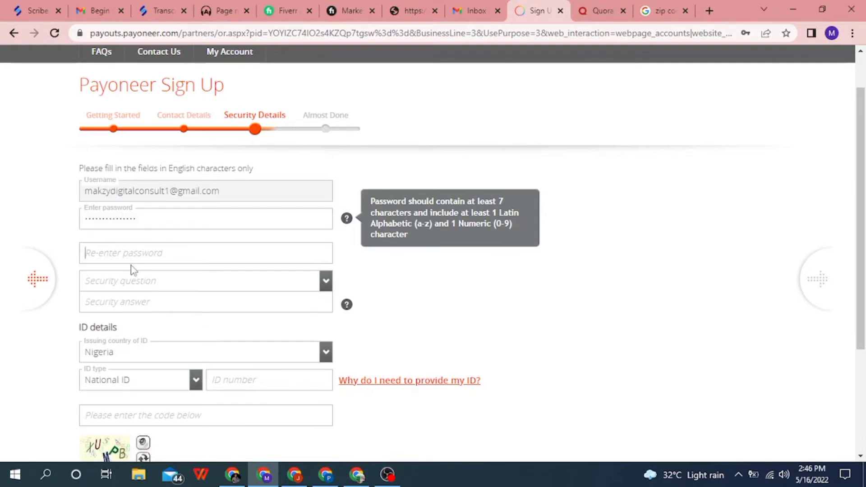
text(••)
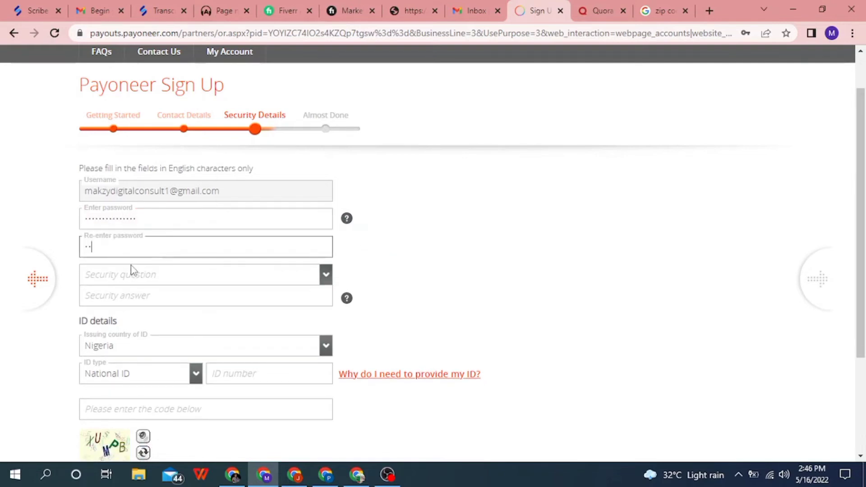
text(••••••••••••)
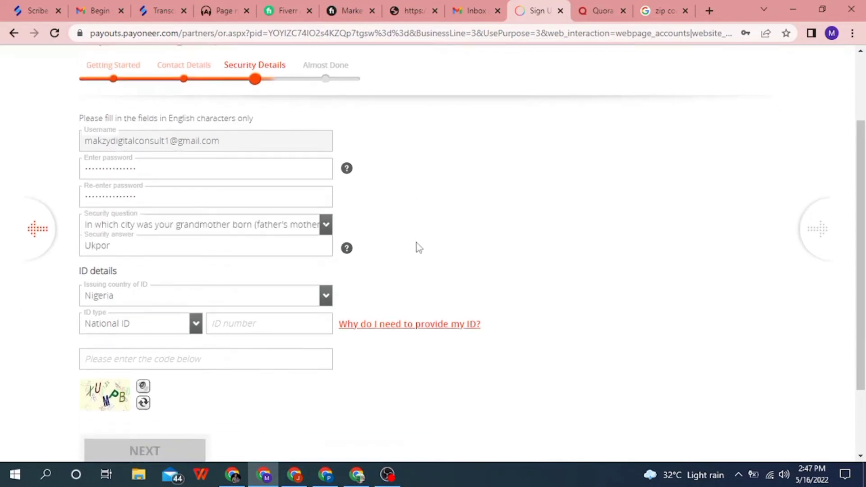
- Keep National ID as the ID type, fill in the image verification code, and continue
scroll(415, 242, down, 2)
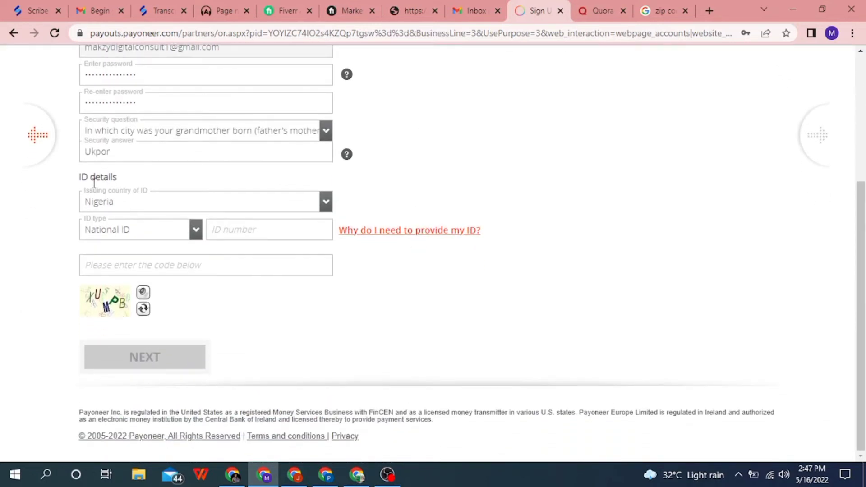
click(149, 230)
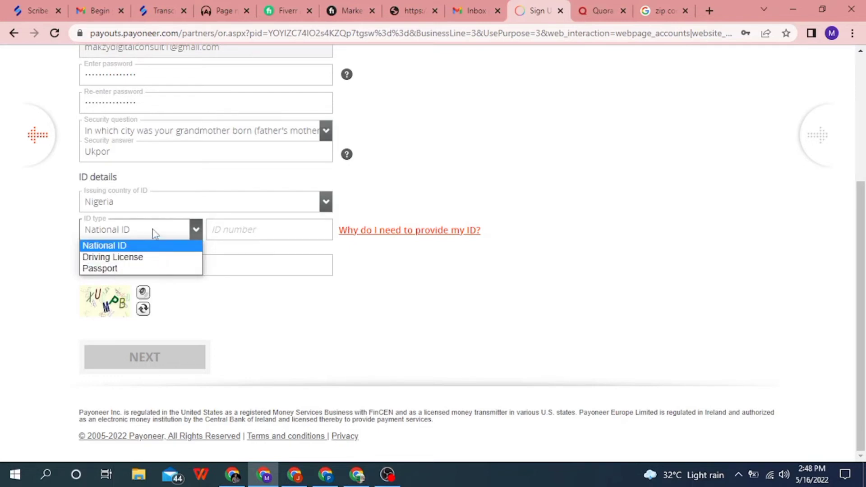
click(153, 229)
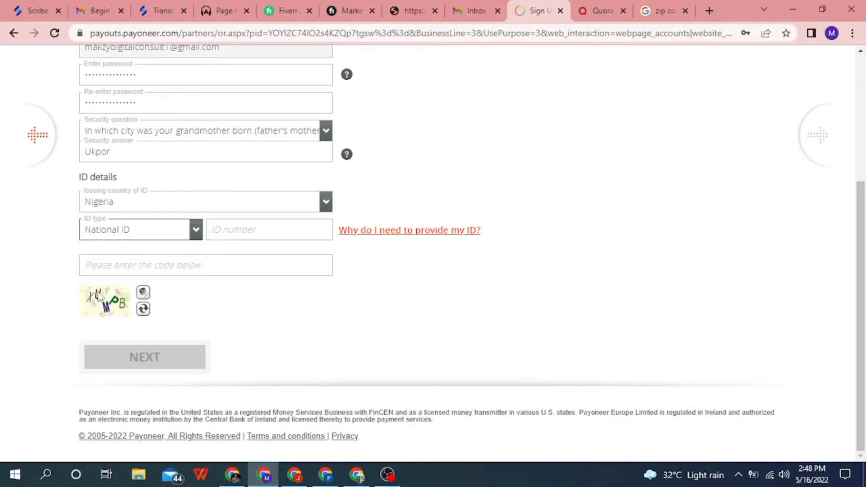
click(143, 270)
text(XUMPB)
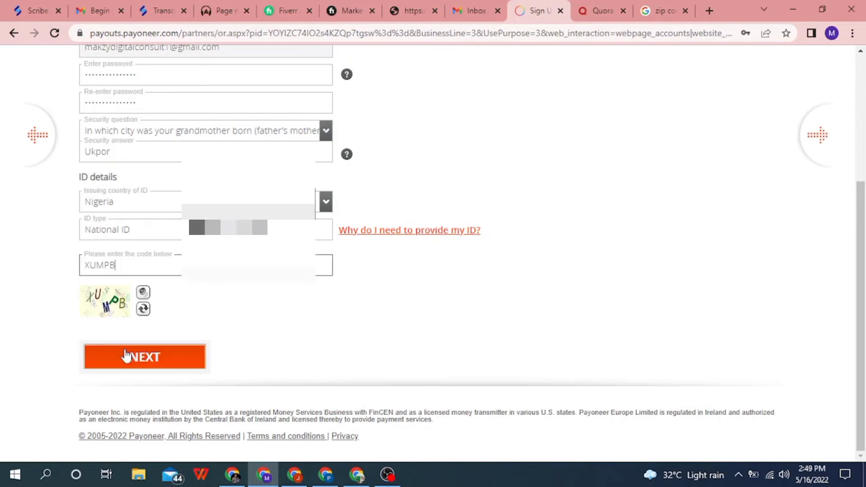
click(136, 359)
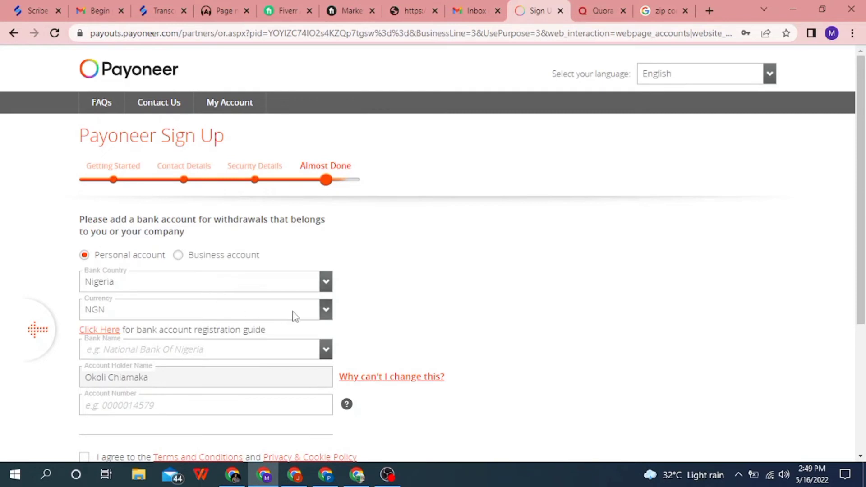
- Keep NGN as the account currency and choose First Bank of Nigeria as the bank
click(327, 310)
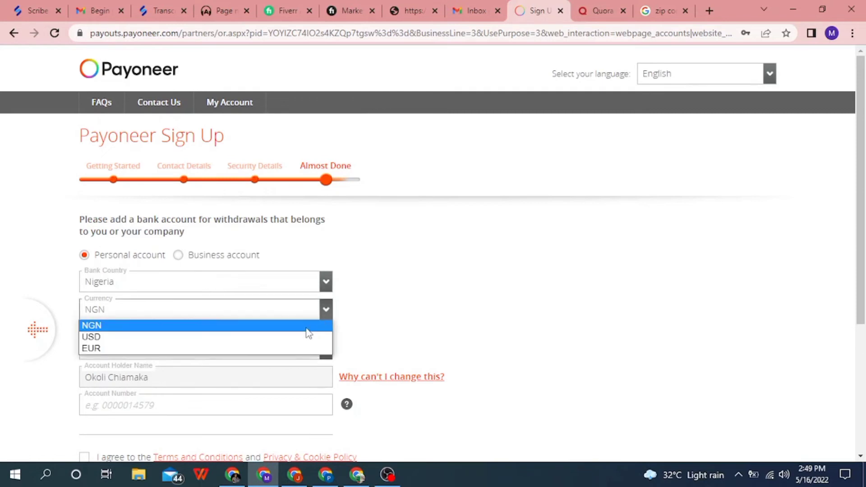
click(141, 328)
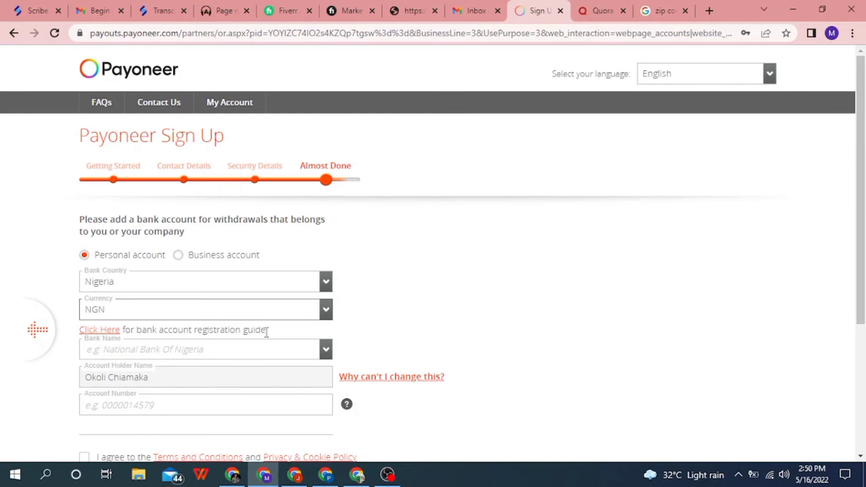
click(189, 352)
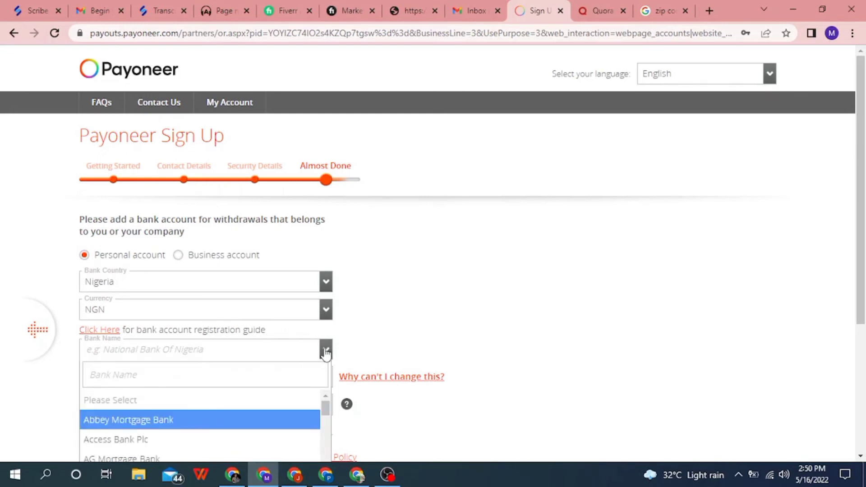
scroll(329, 442, down, 10)
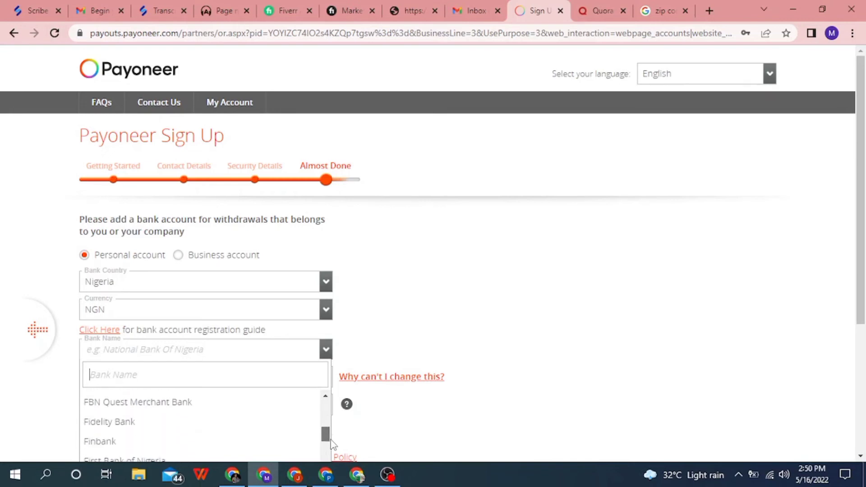
click(316, 440)
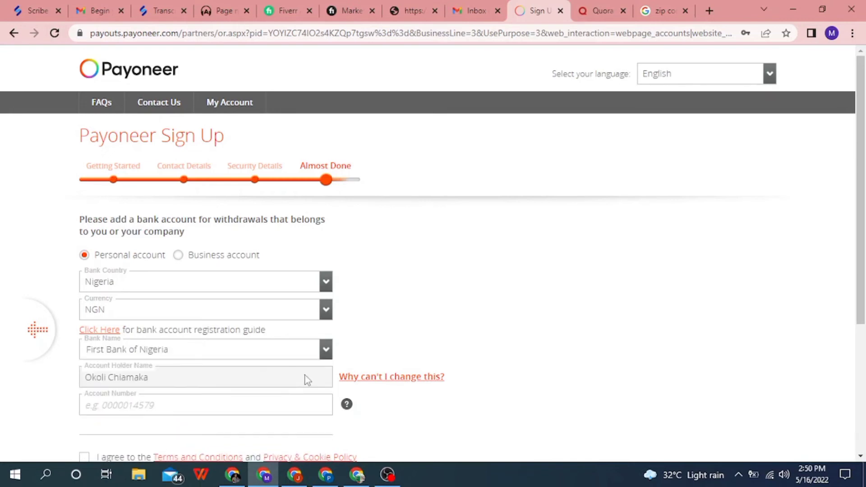
- Enter the bank account number, accept the agreements, and submit the application
click(147, 405)
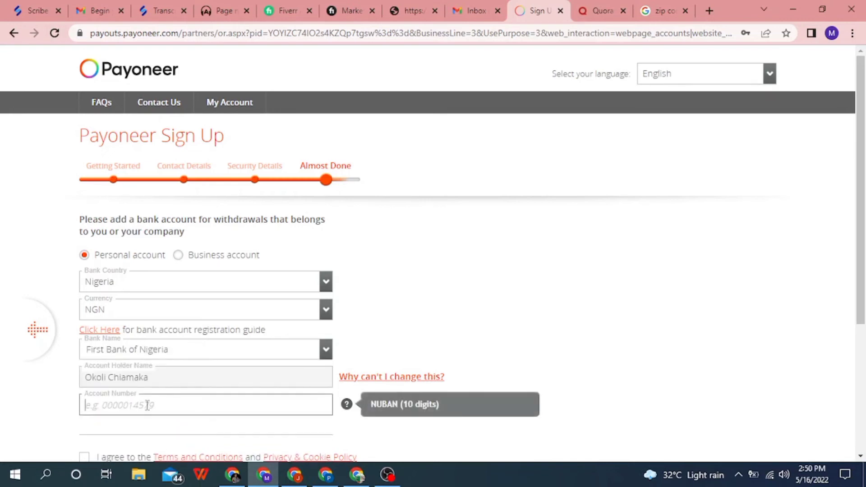
click(475, 323)
scroll(474, 325, down, 4)
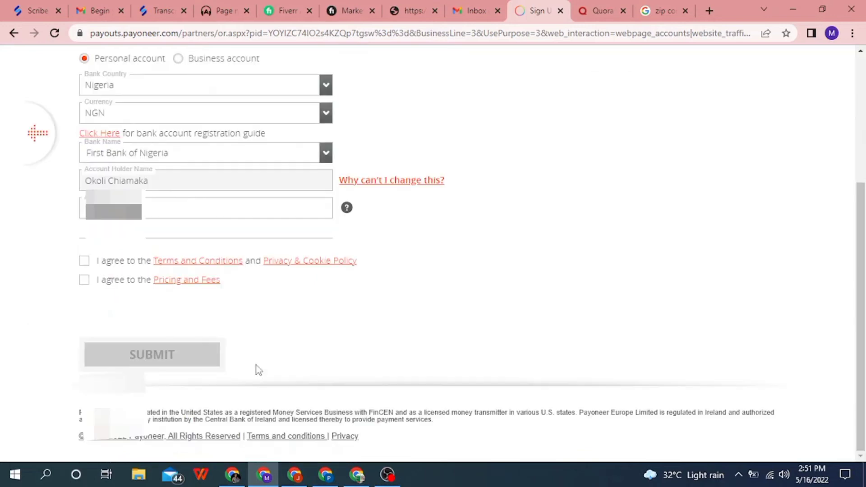
click(84, 261)
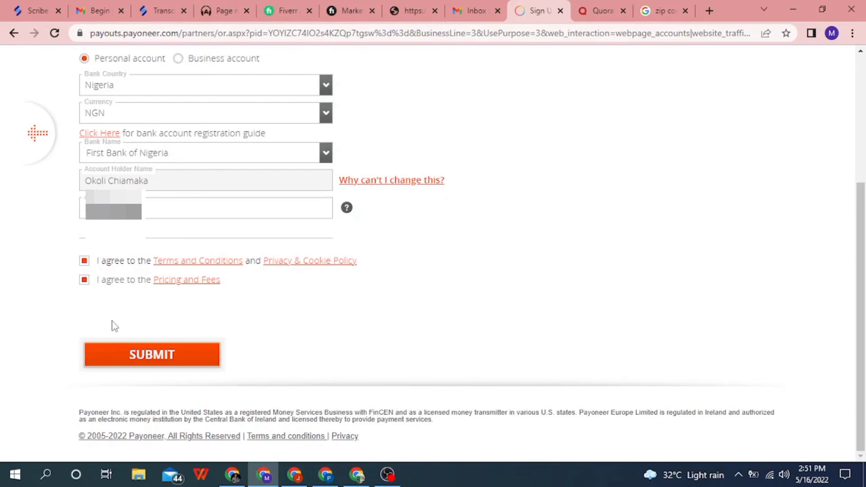
click(155, 364)
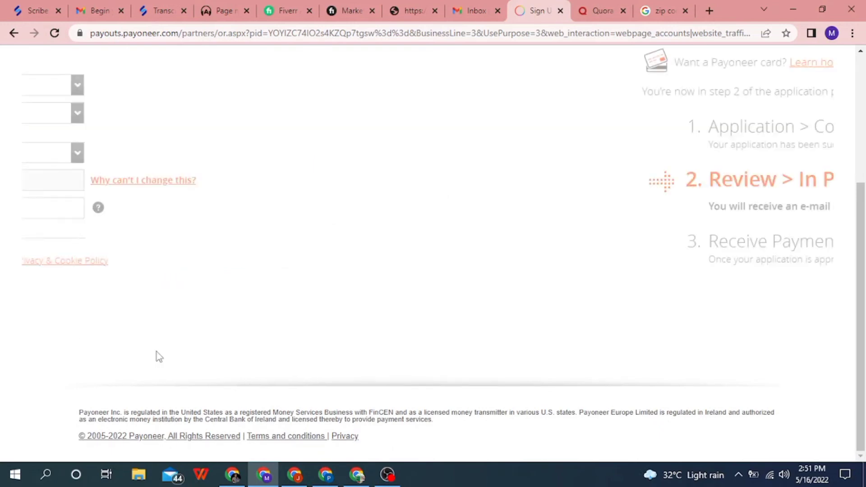
scroll(159, 356, up, 3)
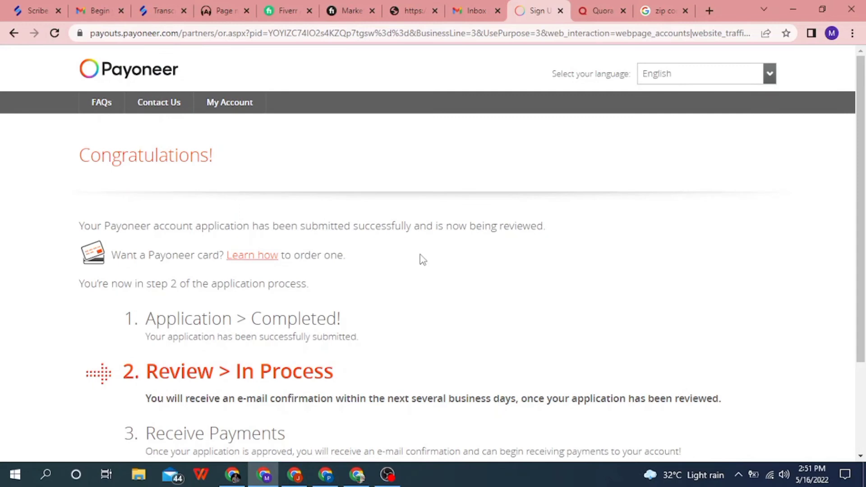
click(270, 262)
scroll(369, 279, down, 3)
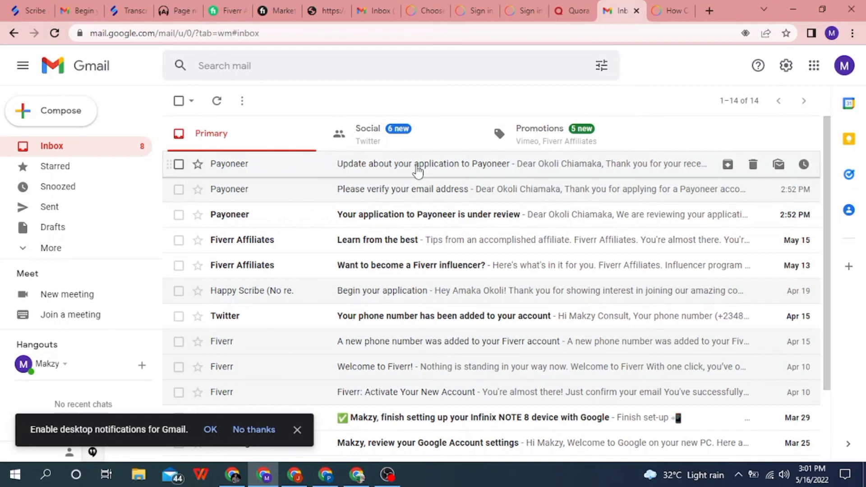
- Open Payoneer's 'Please verify your email address' message in Gmail and read it
click(429, 188)
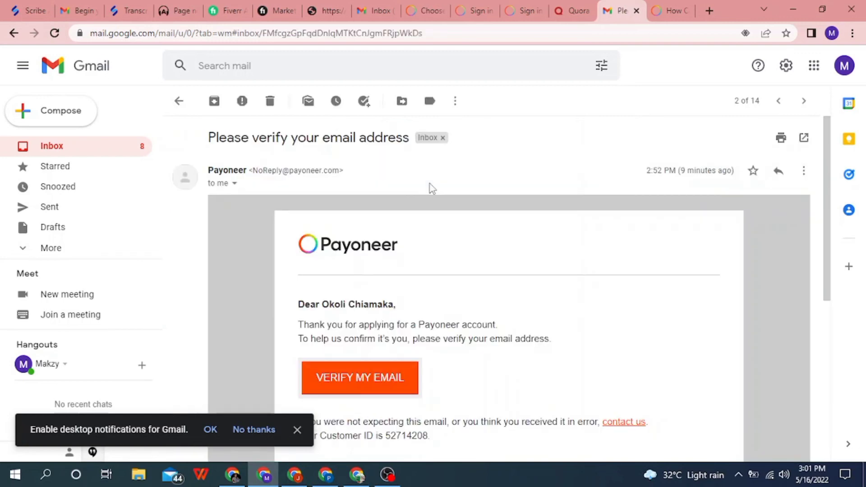
scroll(228, 316, down, 1)
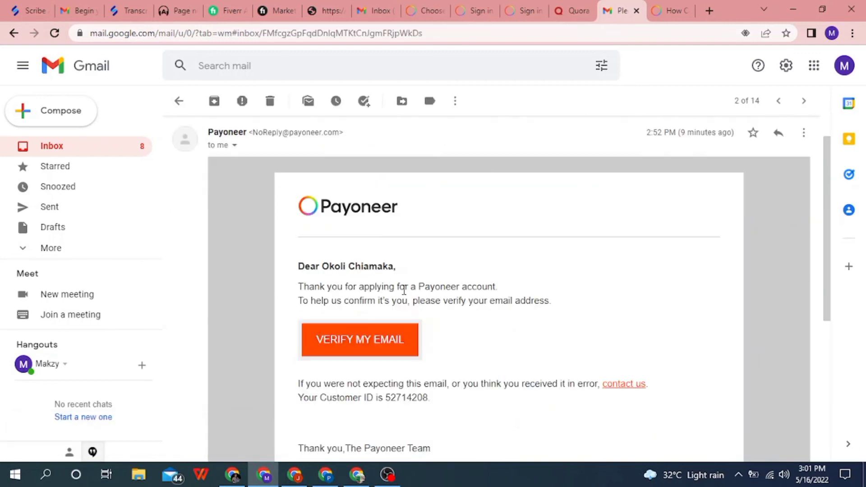